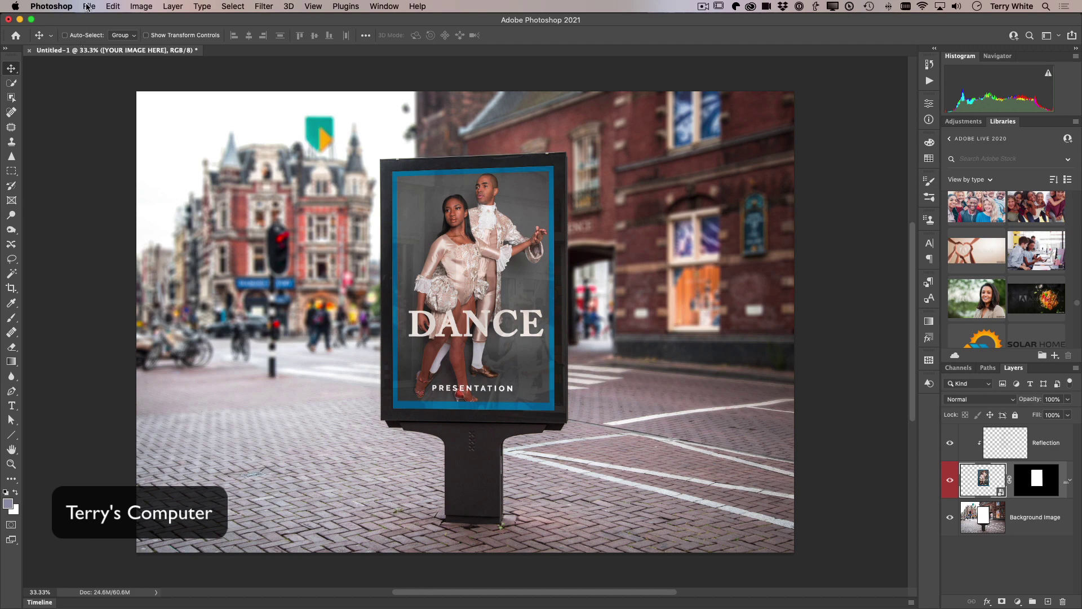
Save the billboard mockup to cloud documents under the name 'Dance Poster'
{"action": "left_click", "coordinate": [89, 6]}
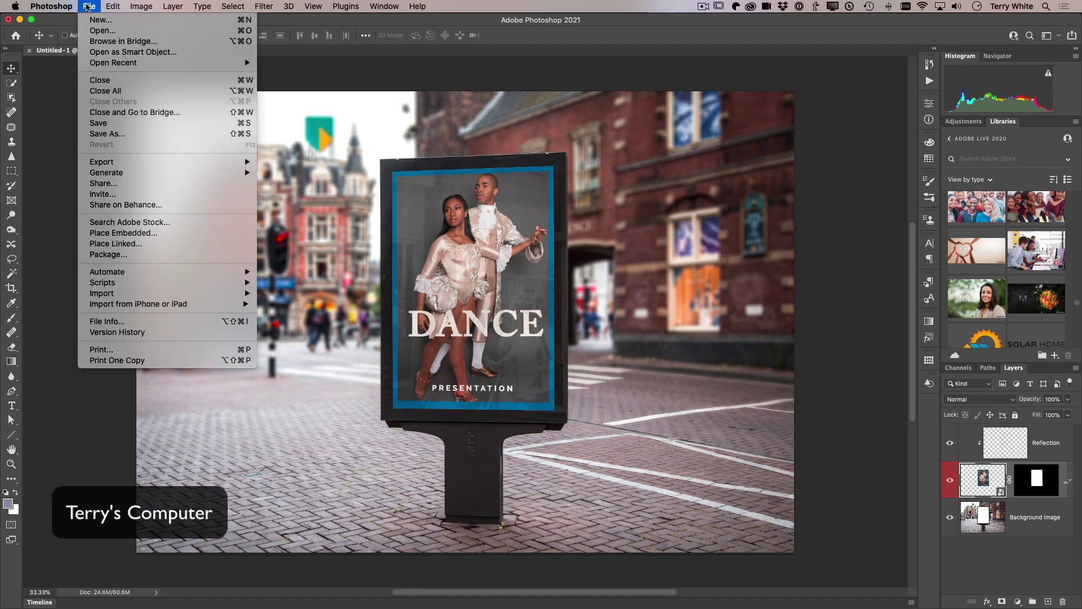
{"action": "left_click", "coordinate": [98, 137]}
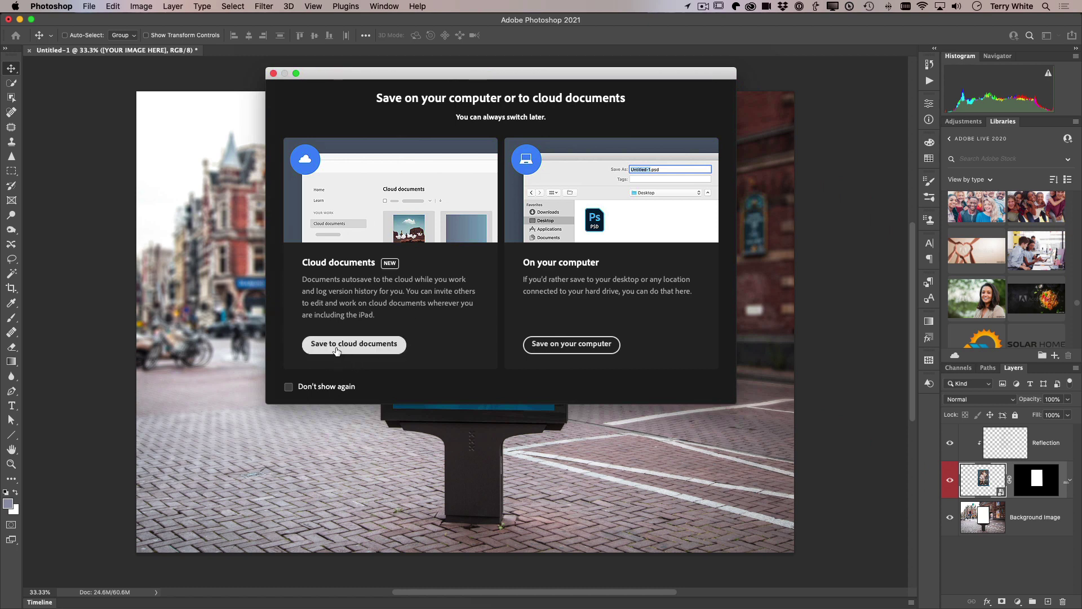
{"action": "left_click", "coordinate": [336, 346]}
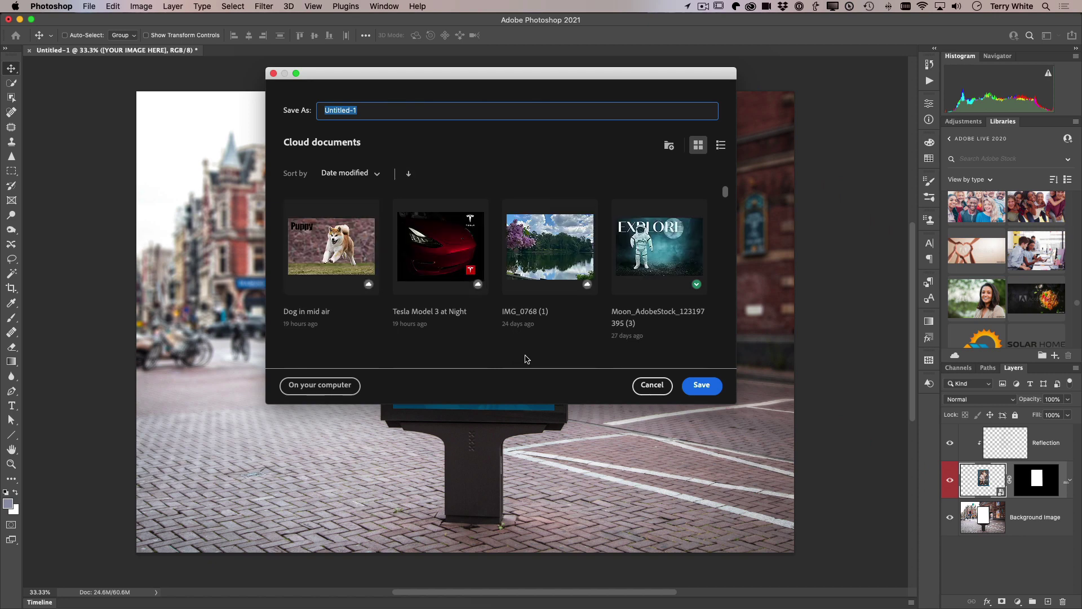
{"action": "type", "text": "Dance Poster"}
{"action": "left_click", "coordinate": [702, 384]}
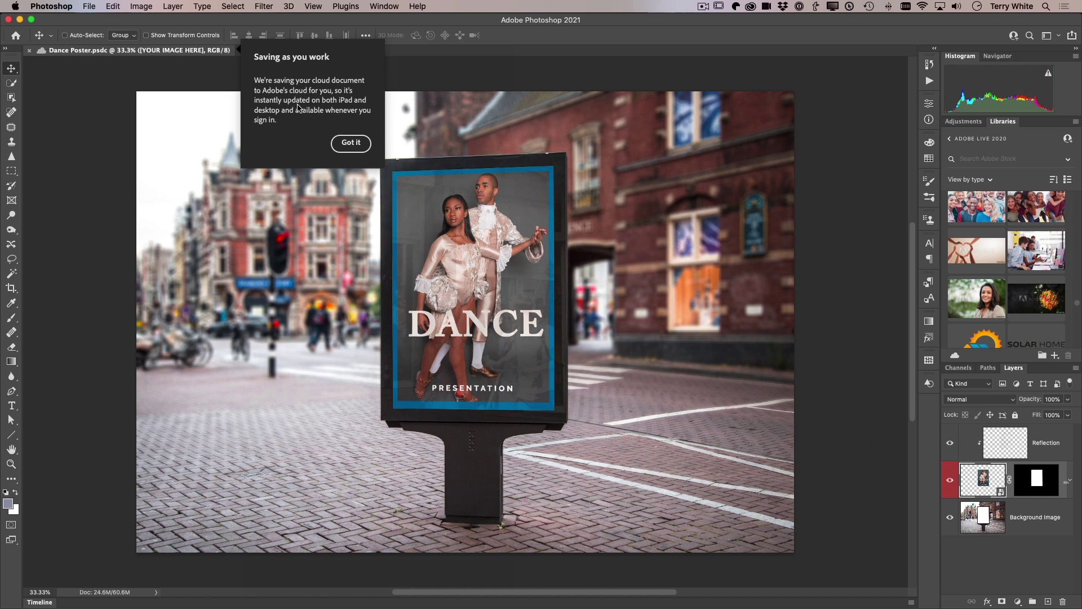
Dismiss the notice about autosaving to the cloud
{"action": "left_click", "coordinate": [350, 143]}
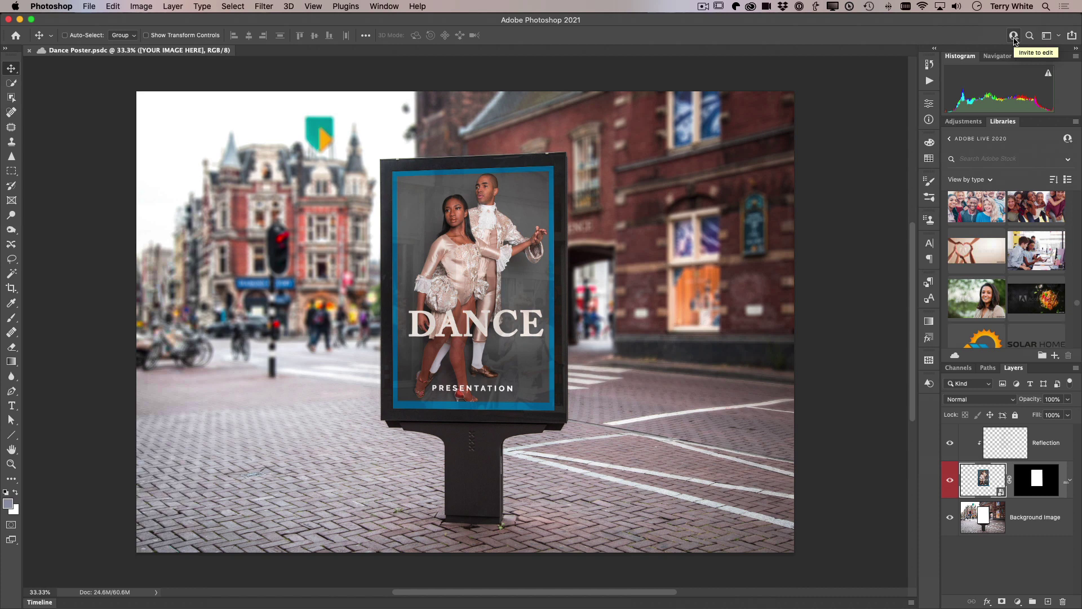
Invite the collaborator's e-mail to edit, with the message 'Take a look at this poster and let me know what you think'
{"action": "left_click", "coordinate": [1013, 36]}
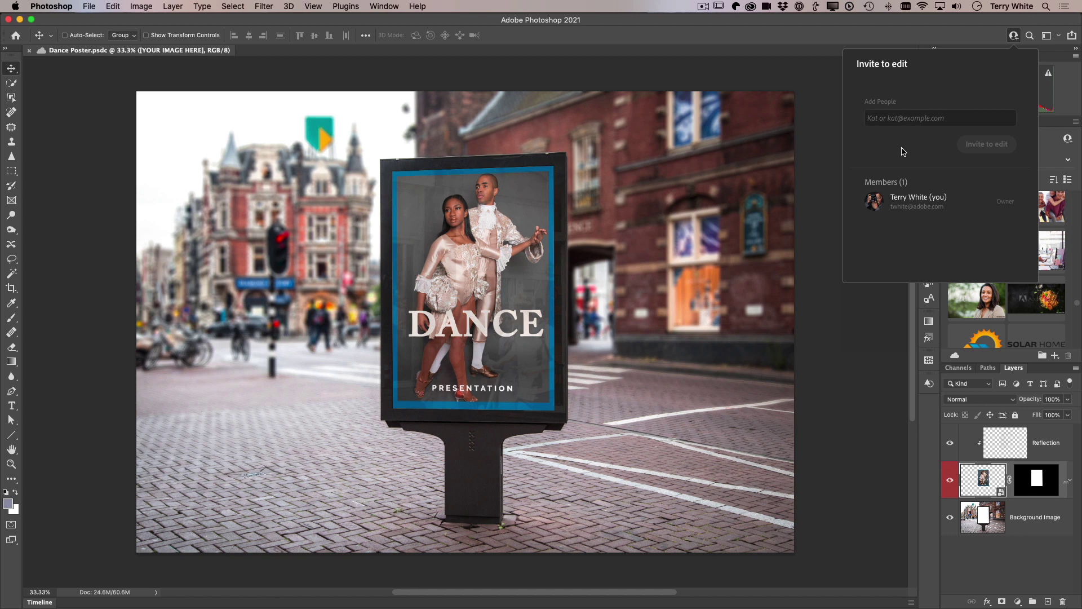
{"action": "left_click", "coordinate": [892, 120]}
{"action": "key", "text": "super+v"}
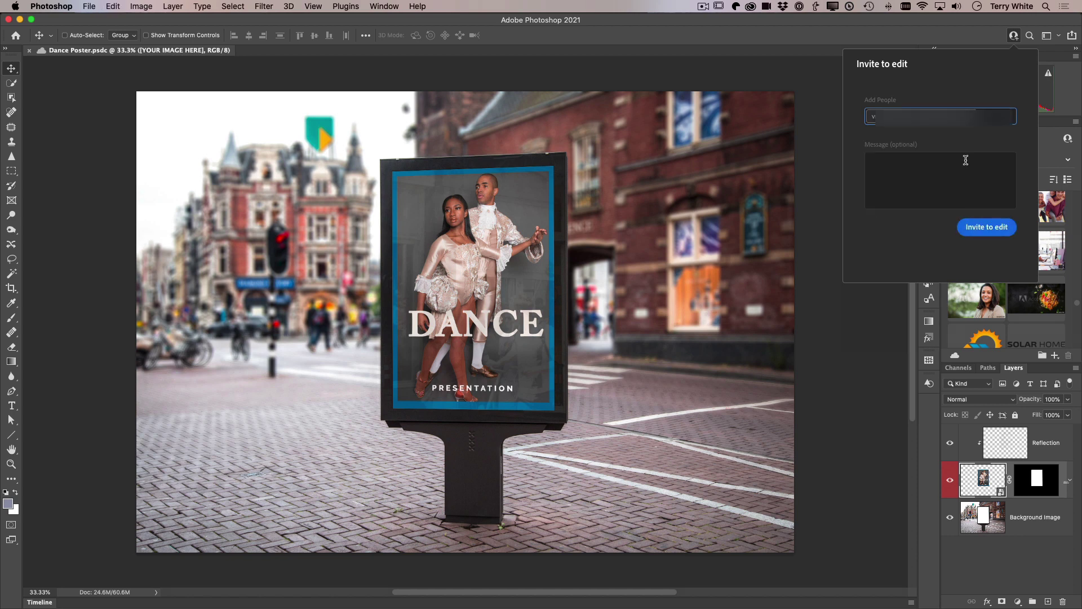
{"action": "left_click", "coordinate": [936, 167]}
{"action": "type", "text": "Take a look at this poster and let me know what "}
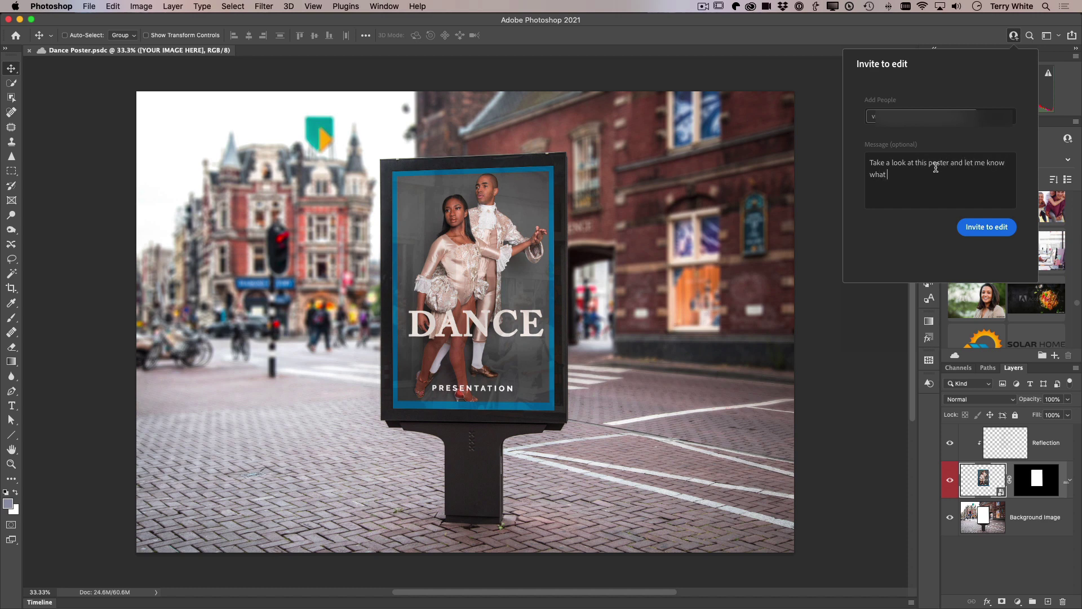
{"action": "type", "text": "you think"}
{"action": "left_click", "coordinate": [973, 228]}
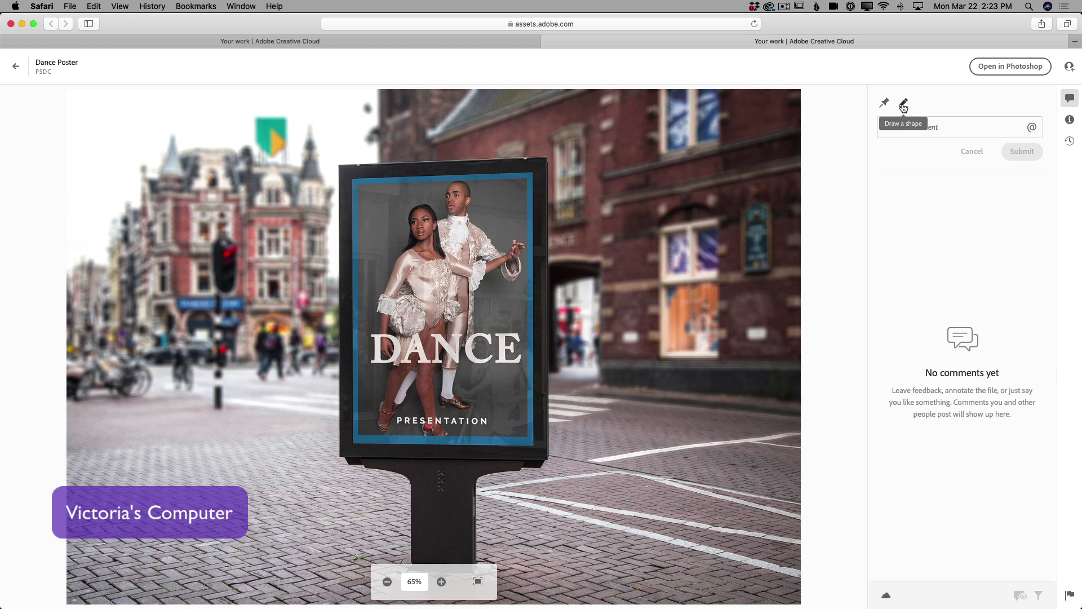
Pin a comment on the word DANCE reading 'Move the word' and post it
{"action": "left_click", "coordinate": [885, 102]}
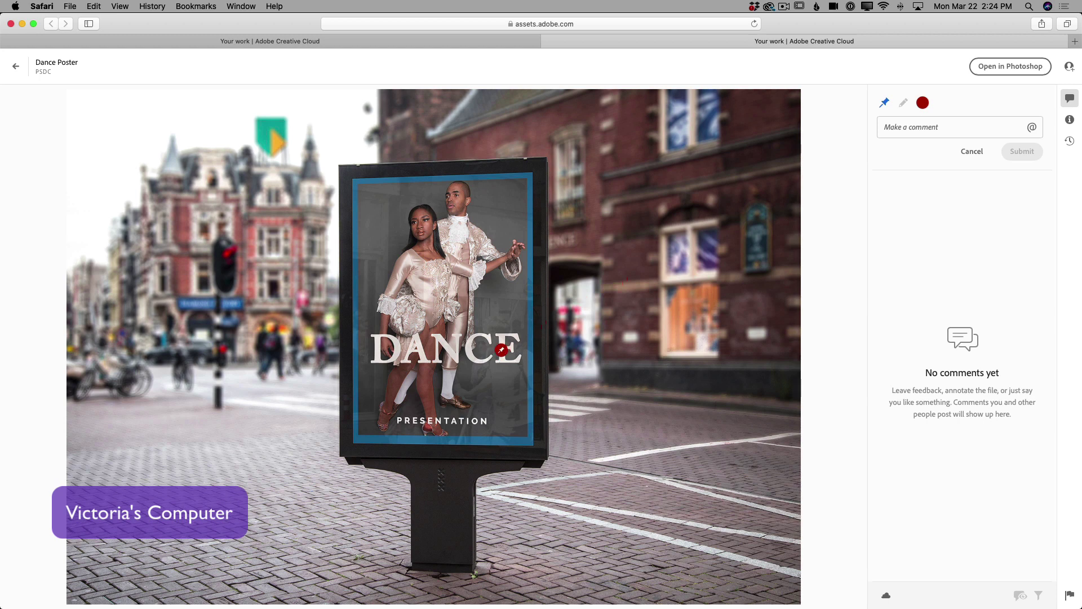
{"action": "left_click", "coordinate": [505, 342]}
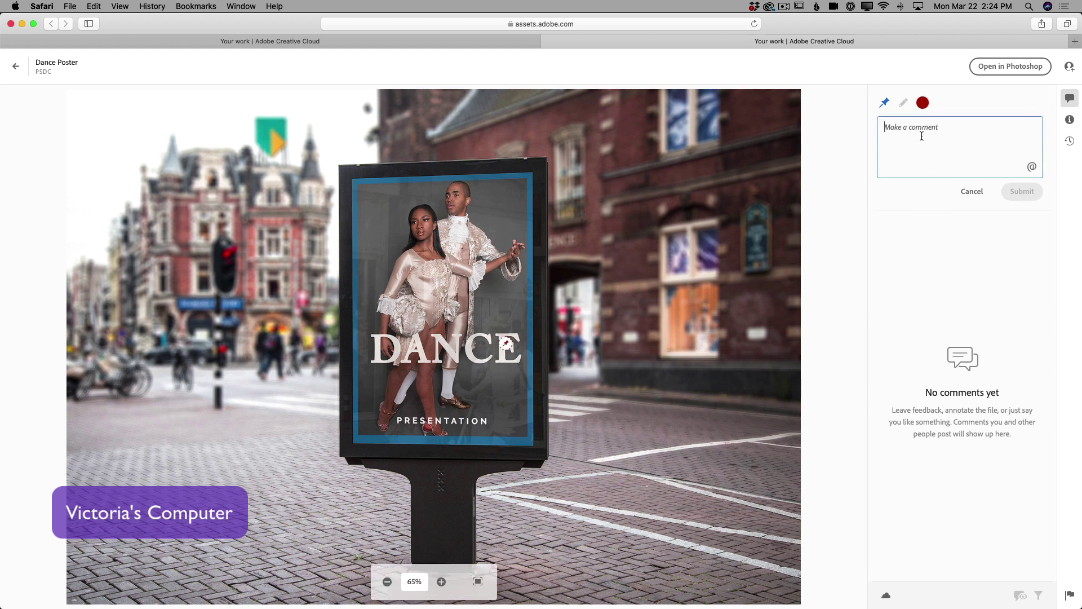
{"action": "type", "text": "Move"}
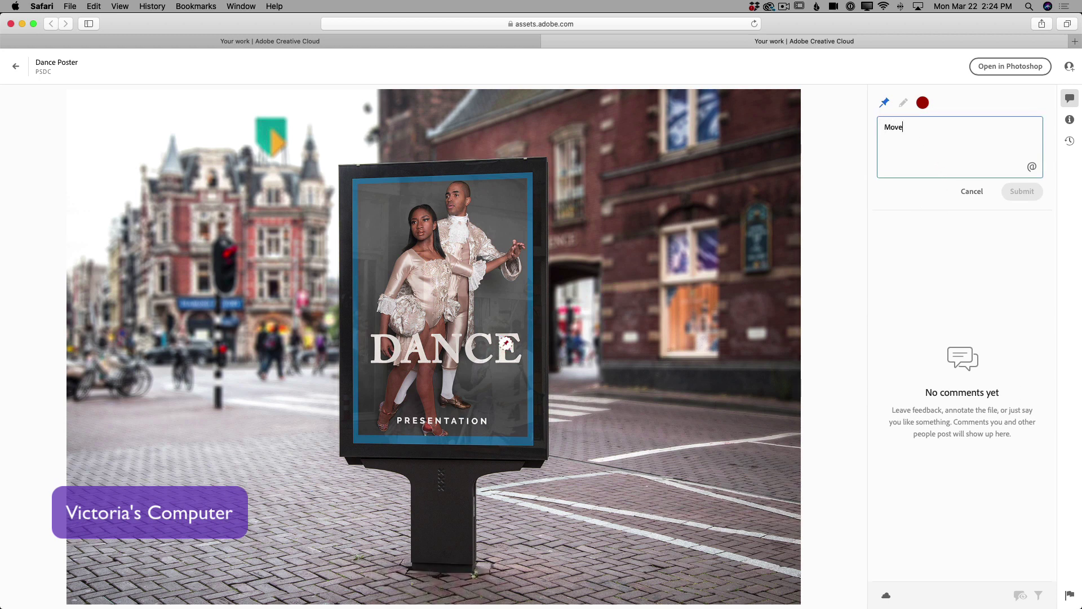
{"action": "type", "text": " the word Dance Down"}
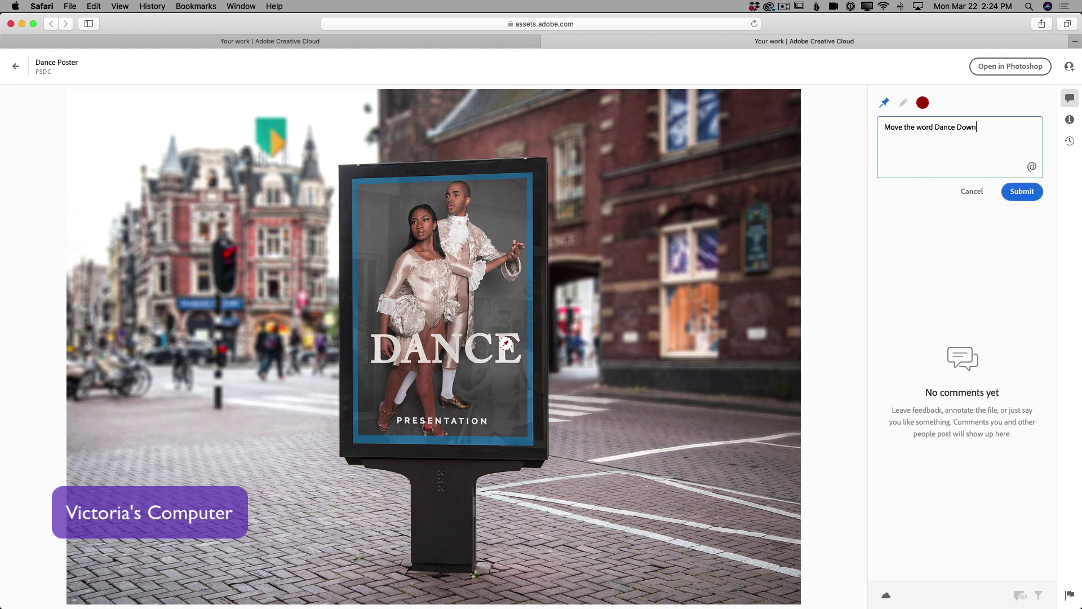
{"action": "left_click", "coordinate": [1016, 192]}
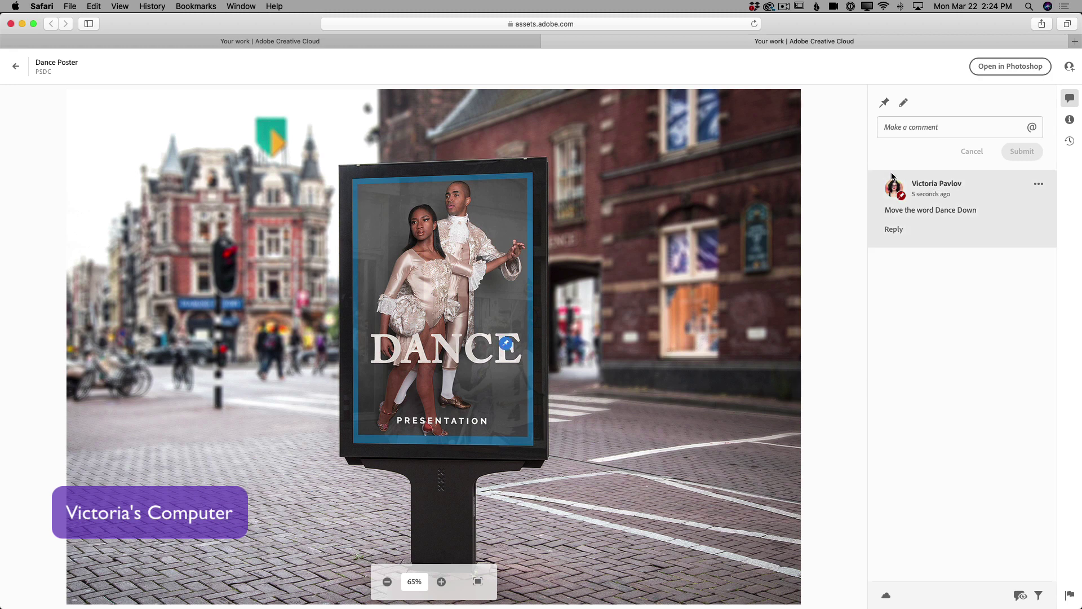
Circle the green sign in red and begin the note 'Tone down this dis'
{"action": "left_click", "coordinate": [903, 103]}
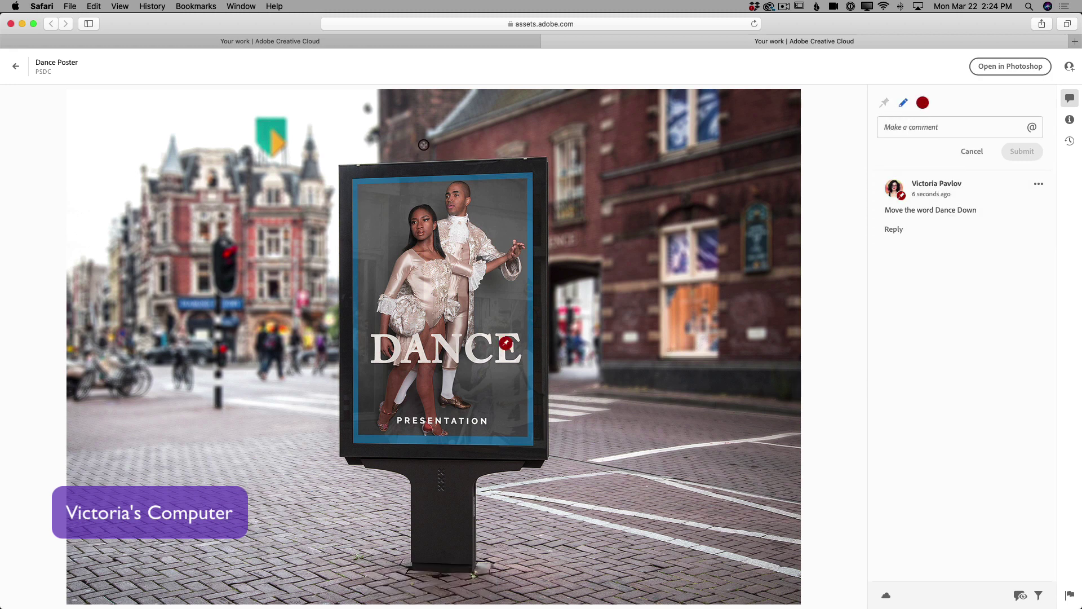
{"action": "mouse_move", "coordinate": [290, 110]}
{"action": "left_mouse_down"}
{"action": "mouse_move", "coordinate": [235, 120]}
{"action": "mouse_move", "coordinate": [235, 150]}
{"action": "mouse_move", "coordinate": [255, 182]}
{"action": "mouse_move", "coordinate": [298, 185]}
{"action": "mouse_move", "coordinate": [317, 153]}
{"action": "mouse_move", "coordinate": [313, 128]}
{"action": "mouse_move", "coordinate": [275, 106]}
{"action": "left_mouse_up"}
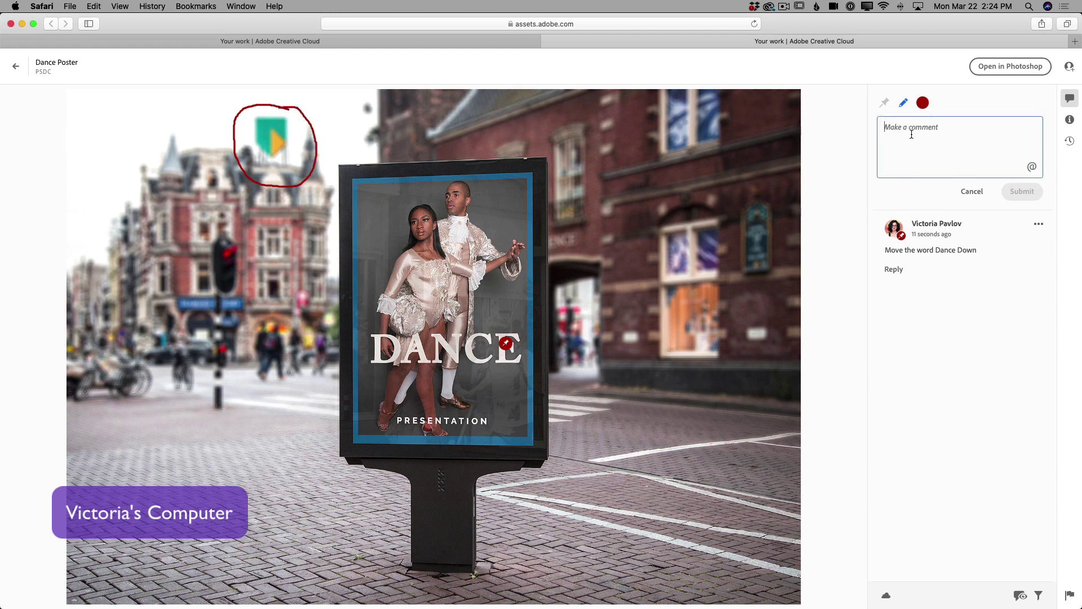
{"action": "type", "text": "Tone down this dis"}
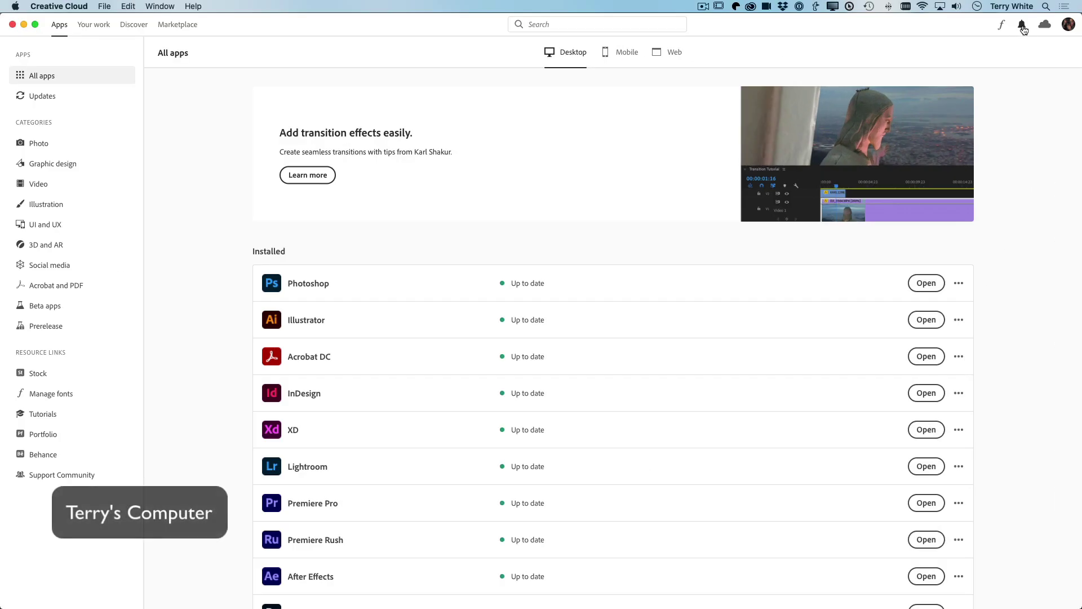
Read the collaborator's comment notifications in the Creative Cloud bell panel, then close it
{"action": "left_click", "coordinate": [1023, 26]}
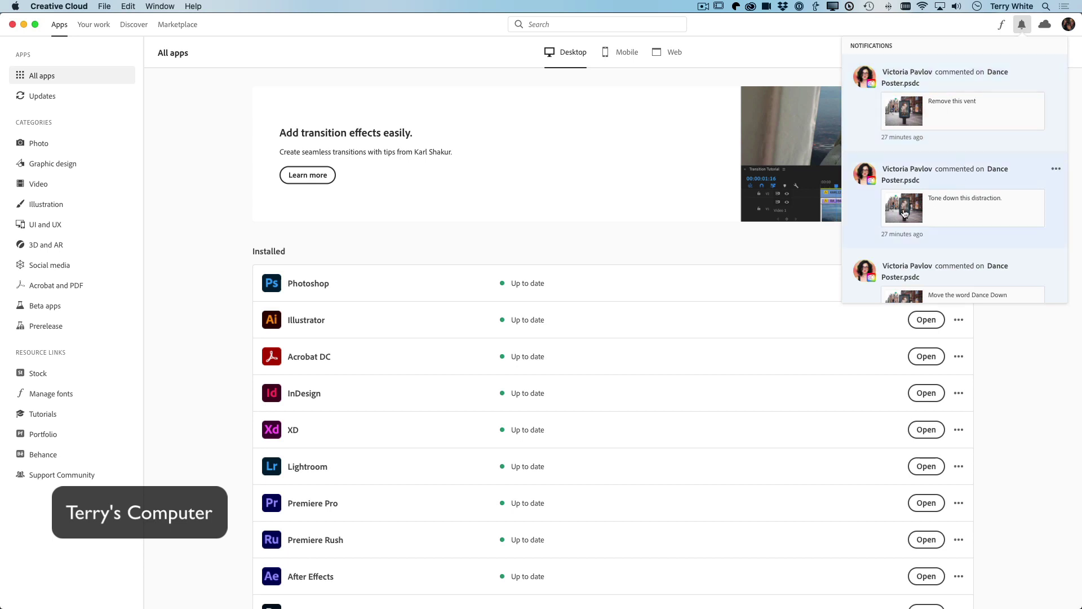
{"action": "scroll", "coordinate": [963, 234], "scroll_direction": "down", "scroll_amount": 3}
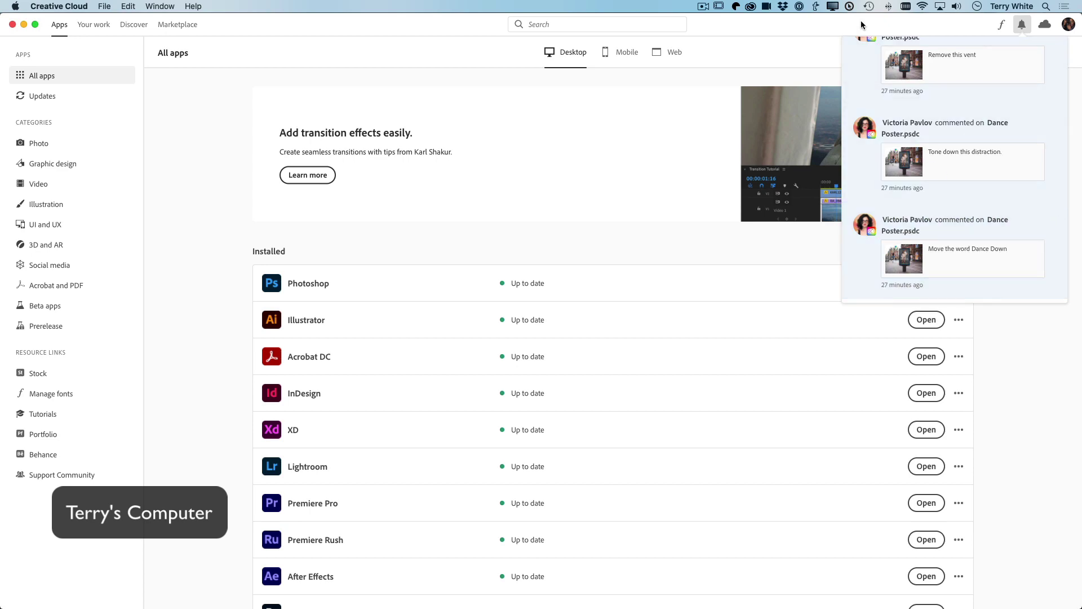
{"action": "left_click", "coordinate": [861, 24]}
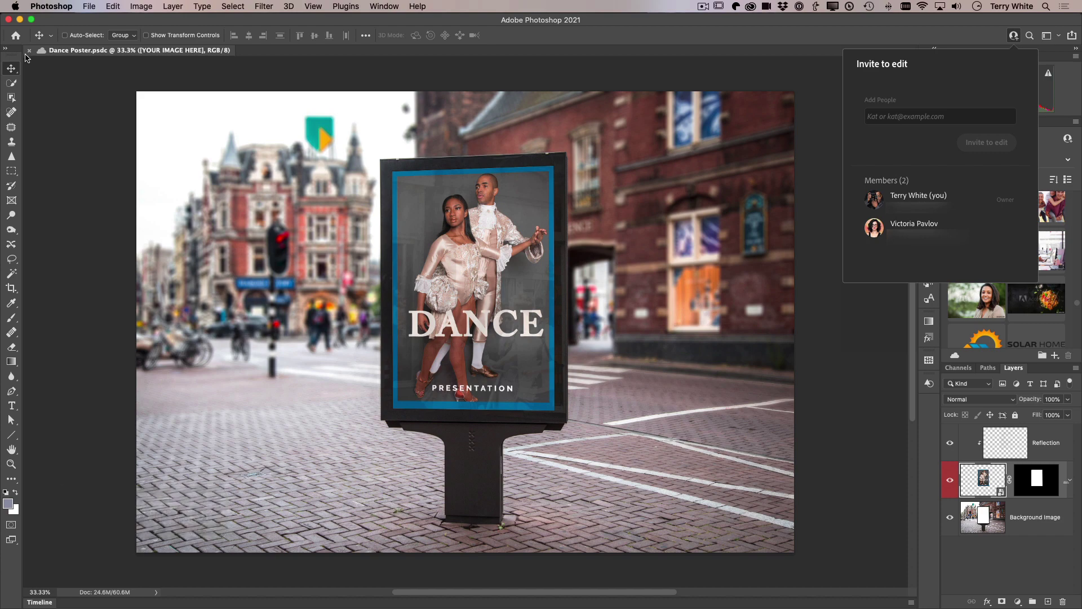
Close the Dance Poster.psdc document tab
{"action": "left_click", "coordinate": [29, 50]}
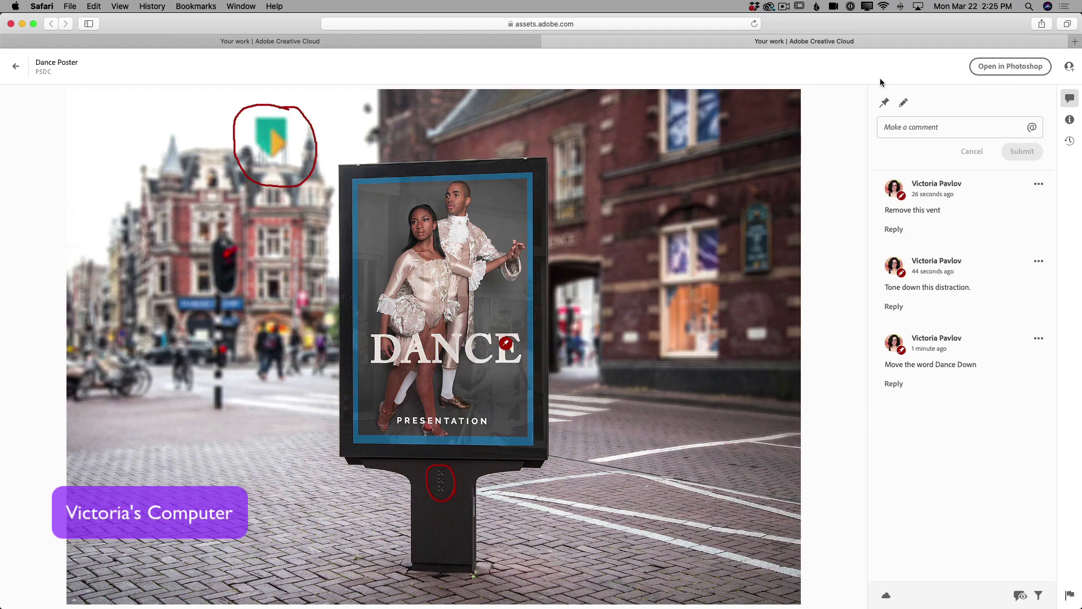
Open the cloud document in Photoshop and patch out the stand's speaker vent on the Background Image layer
{"action": "left_click", "coordinate": [985, 76]}
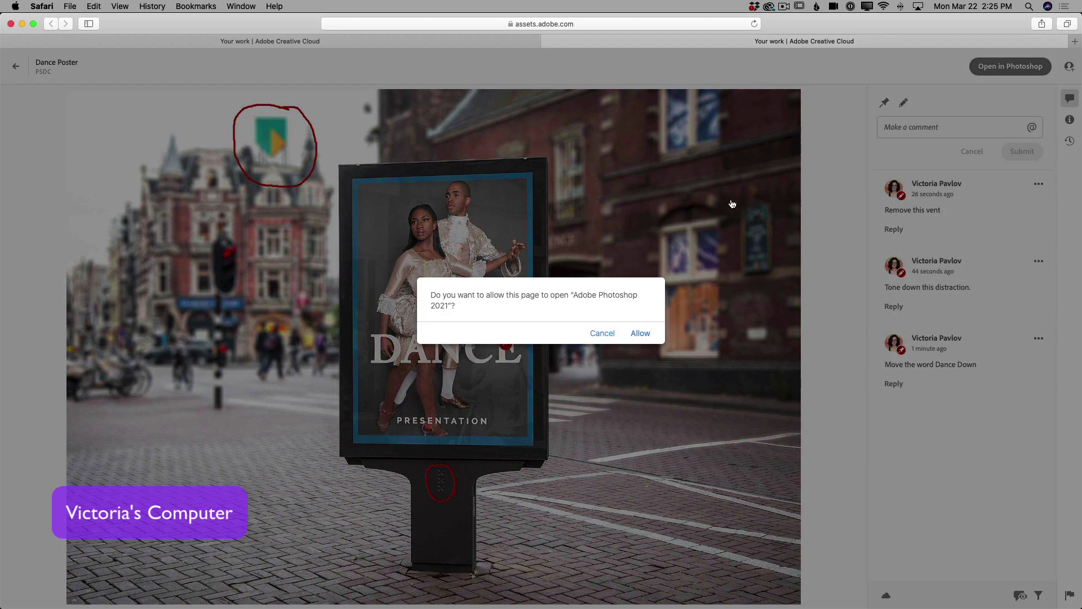
{"action": "left_click", "coordinate": [636, 337]}
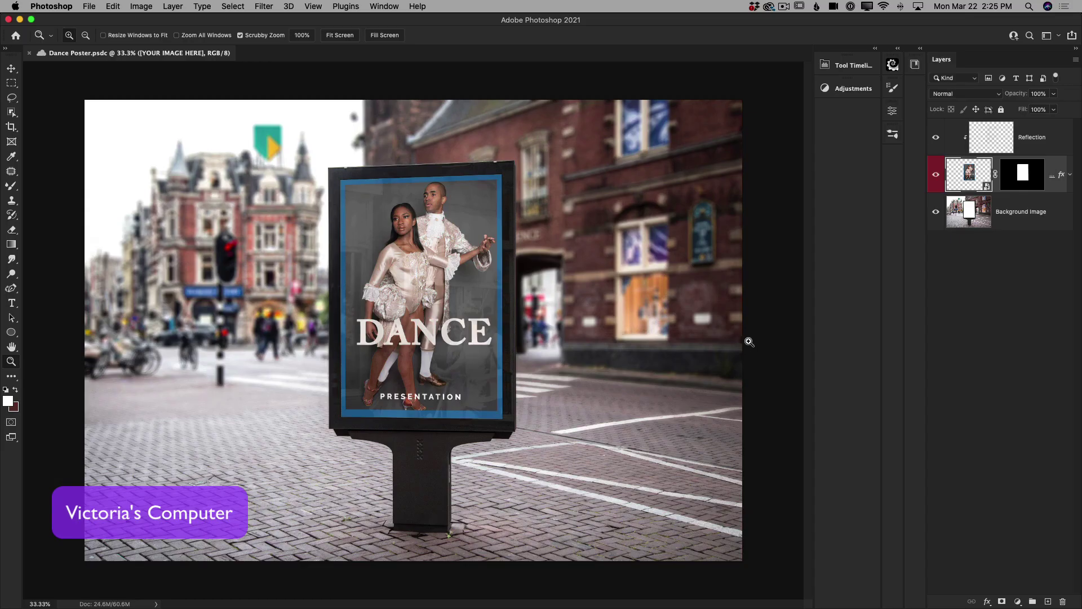
{"action": "left_click", "coordinate": [957, 223]}
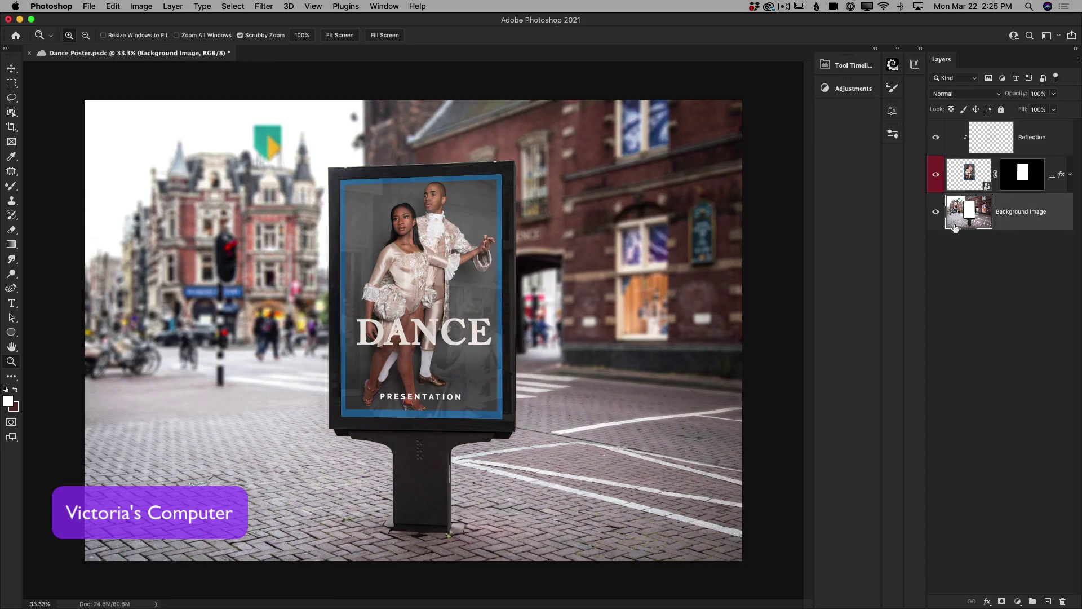
{"action": "left_click", "coordinate": [12, 172]}
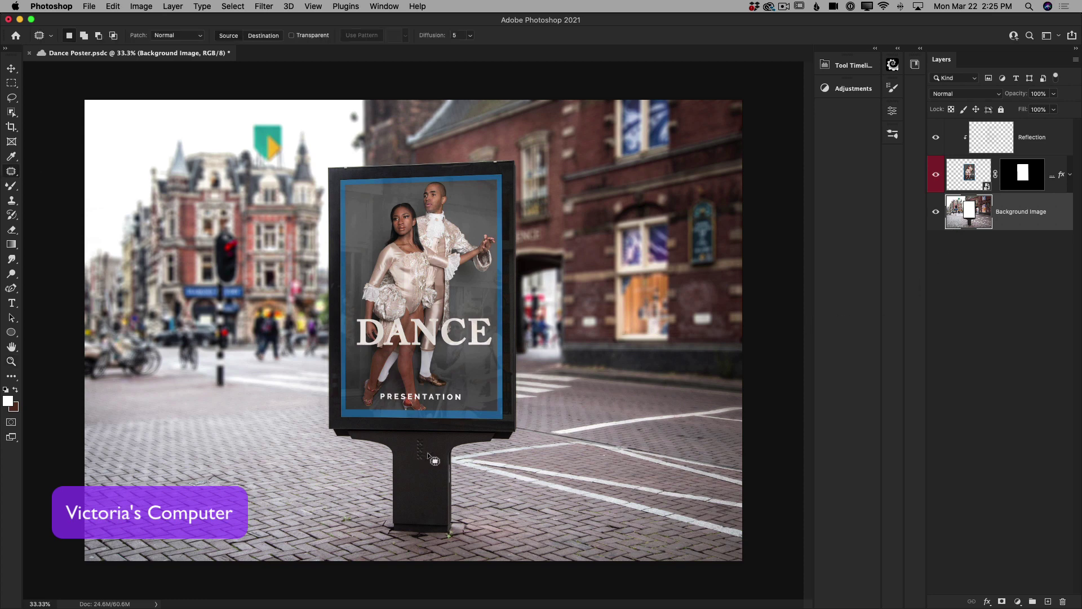
{"action": "mouse_move", "coordinate": [427, 452]}
{"action": "left_mouse_down"}
{"action": "mouse_move", "coordinate": [413, 438]}
{"action": "mouse_move", "coordinate": [410, 457]}
{"action": "mouse_move", "coordinate": [419, 466]}
{"action": "mouse_move", "coordinate": [427, 456]}
{"action": "mouse_move", "coordinate": [427, 506]}
{"action": "left_mouse_up"}
{"action": "key", "text": "super+d"}
In the poster smart object, move the DANCE title down to sit just above PRESENTATION
{"action": "double_click", "coordinate": [976, 178]}
{"action": "key", "text": "super+t"}
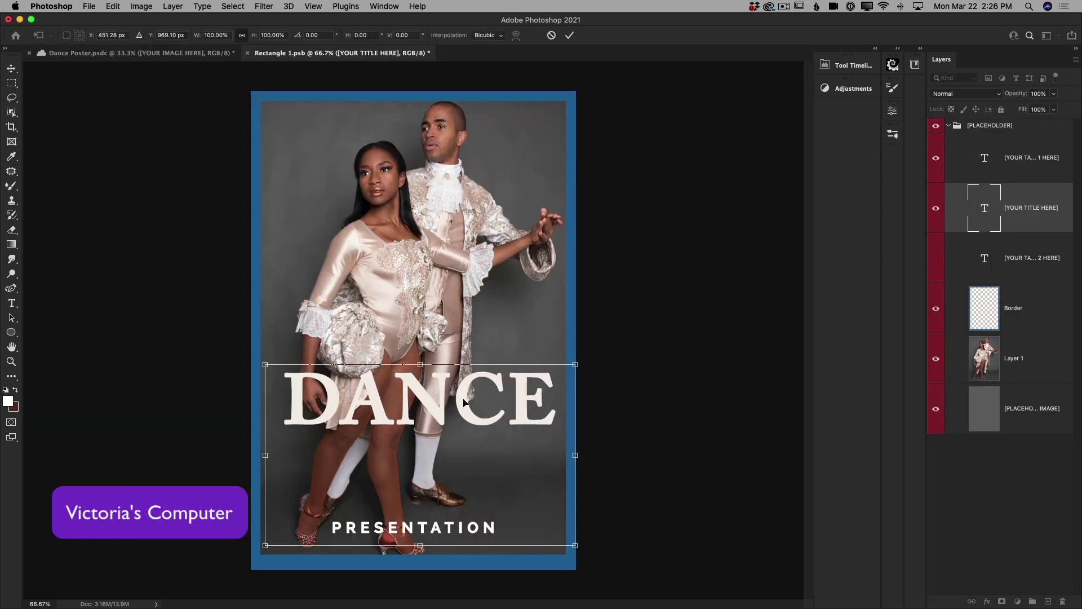
{"action": "left_click_drag", "start_coordinate": [465, 412], "coordinate": [455, 488]}
{"action": "key", "text": "Return"}
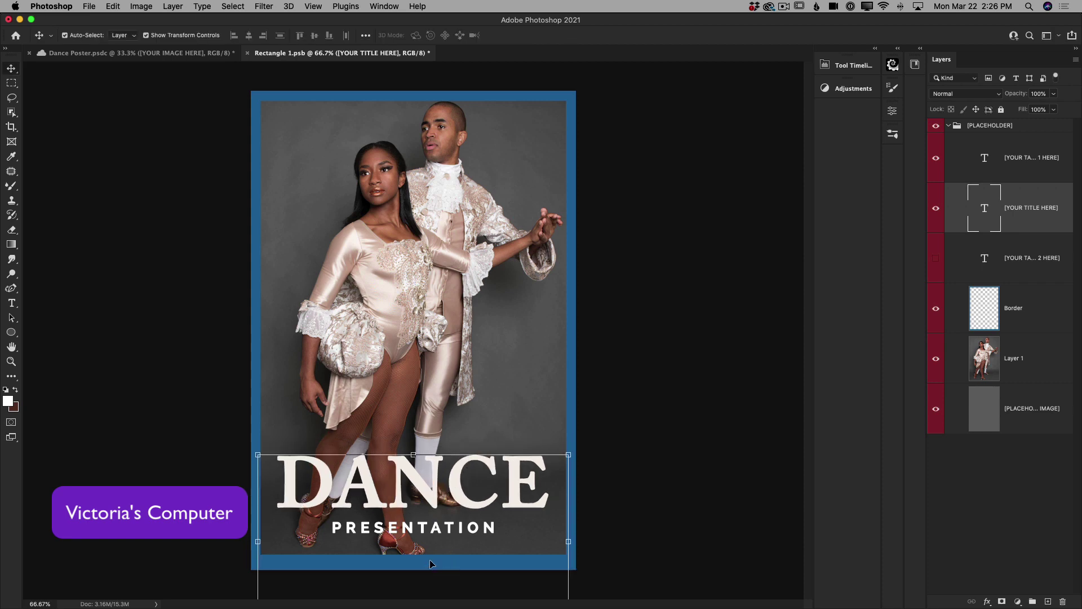
Close Rectangle 1.psb, saving the changes back into Dance Poster
{"action": "left_click", "coordinate": [433, 560]}
{"action": "double_click", "coordinate": [441, 488]}
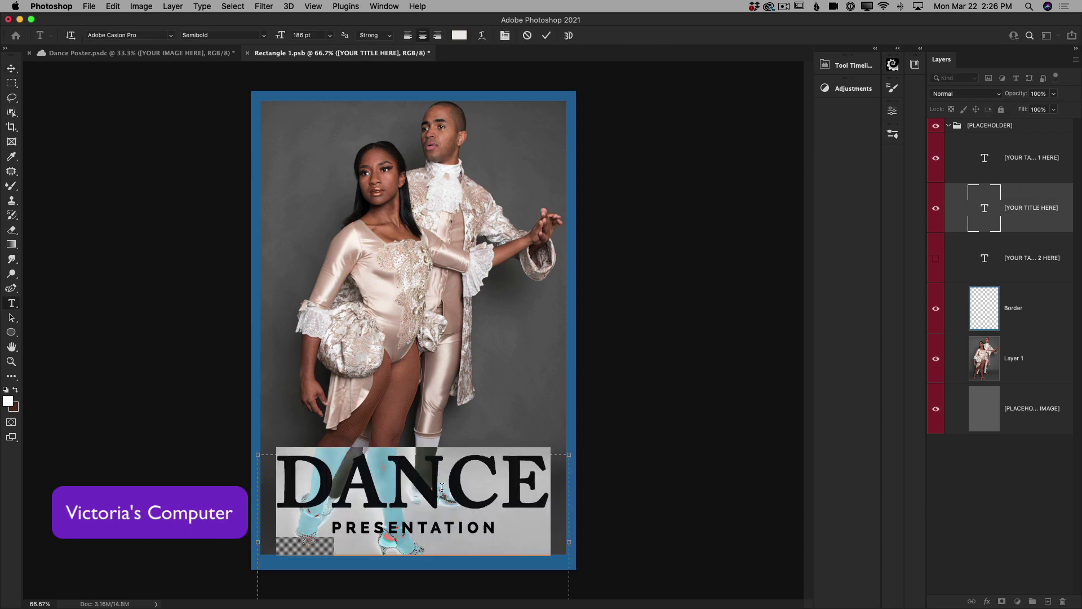
{"action": "key", "text": "Escape"}
{"action": "left_click", "coordinate": [708, 234]}
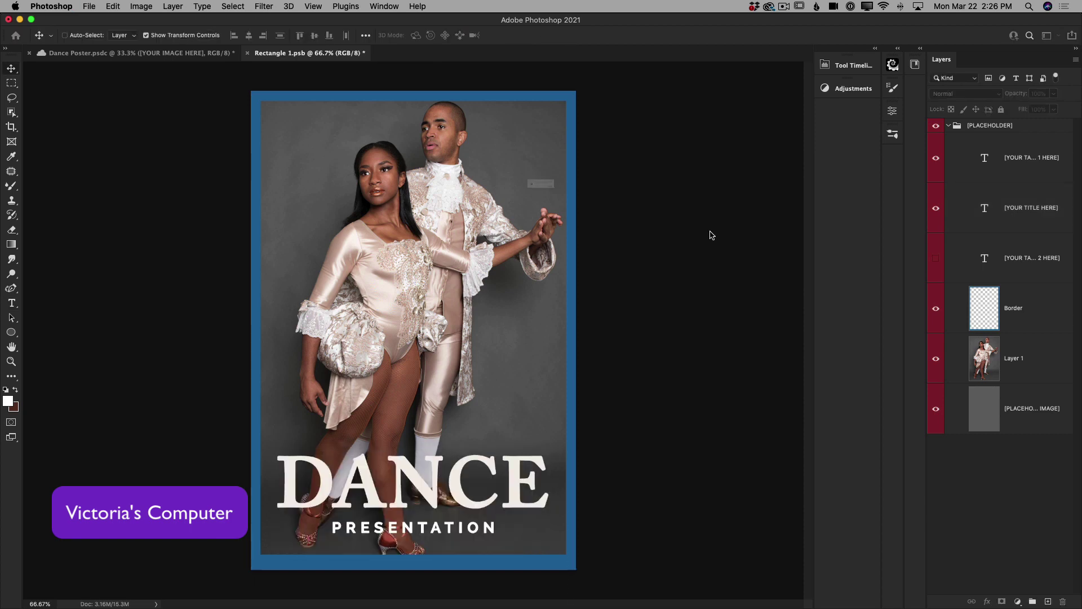
{"action": "key", "text": "super+w"}
{"action": "left_click", "coordinate": [642, 213]}
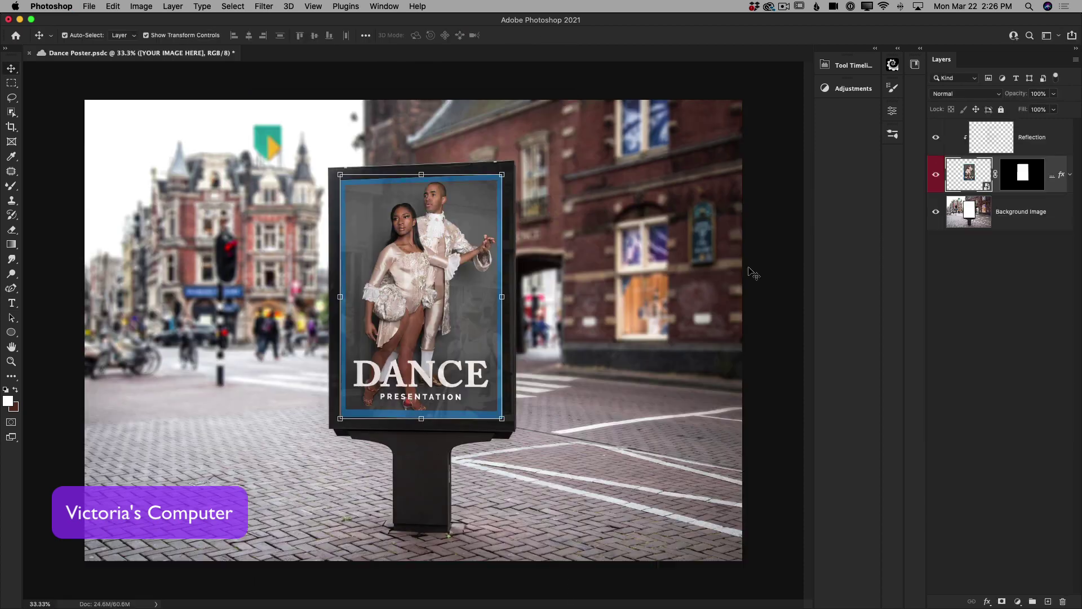
{"action": "left_click", "coordinate": [756, 266]}
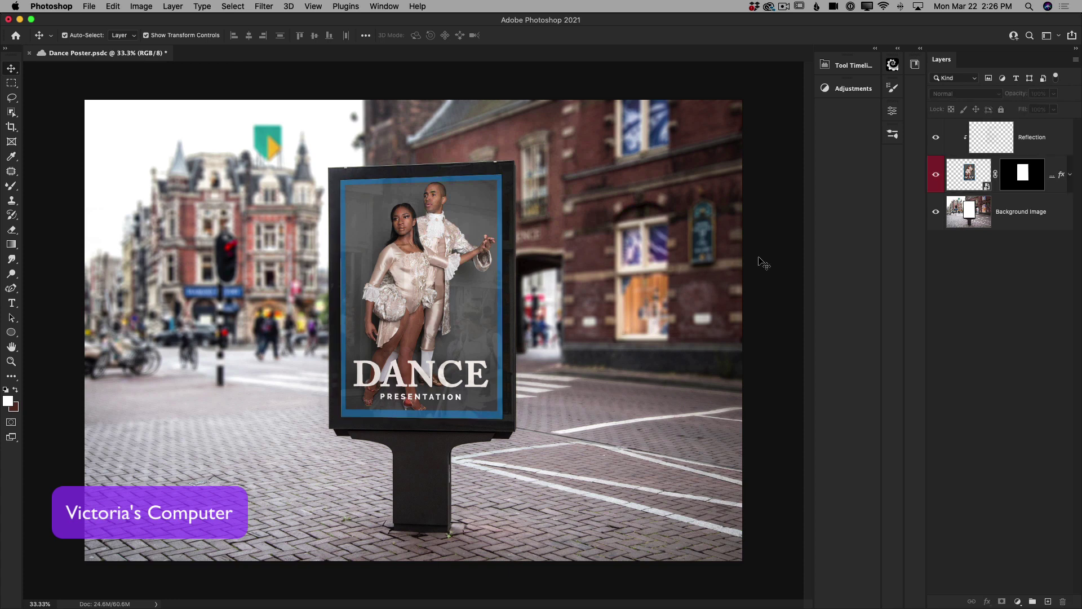
Reopen Dance Poster.psdc from Open Recent to view the lowered DANCE title and vent-free stand
{"action": "left_click", "coordinate": [88, 6]}
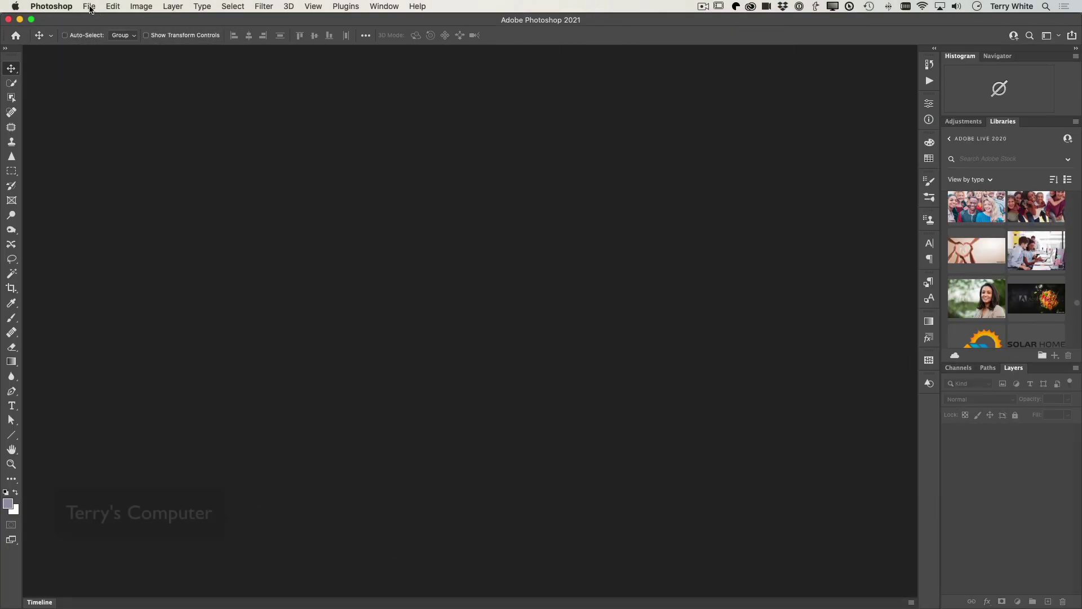
{"action": "left_click", "coordinate": [89, 6]}
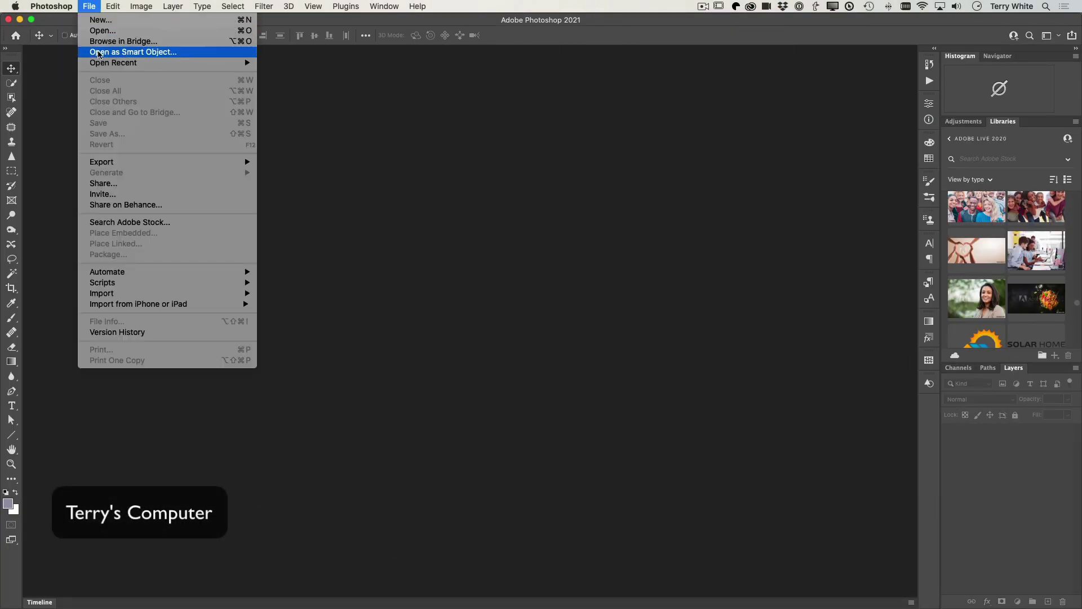
{"action": "mouse_move", "coordinate": [164, 63]}
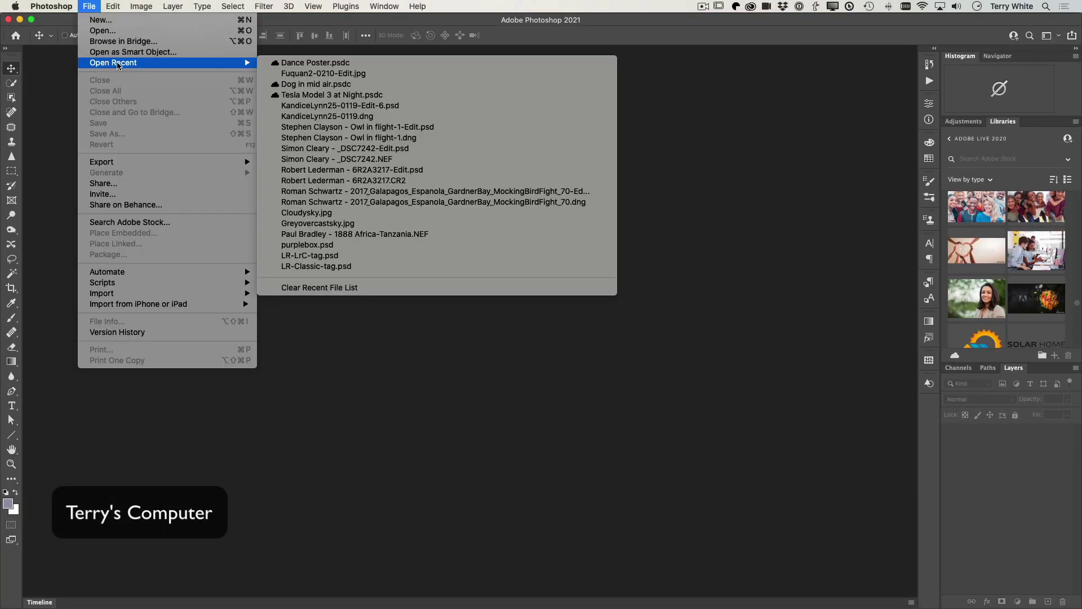
{"action": "left_click", "coordinate": [261, 65]}
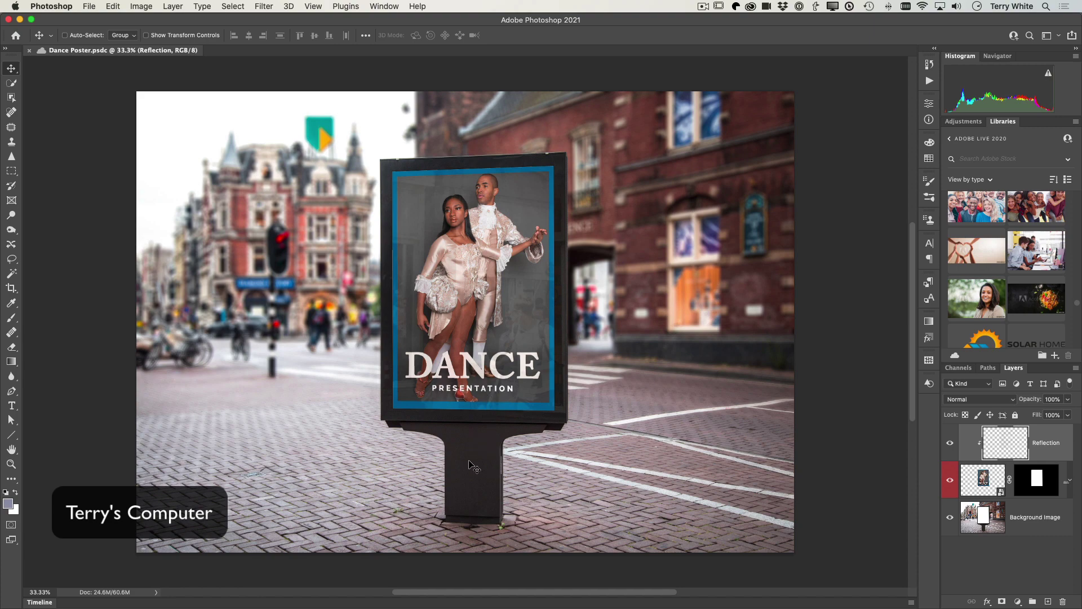
{"action": "key", "text": "super"}
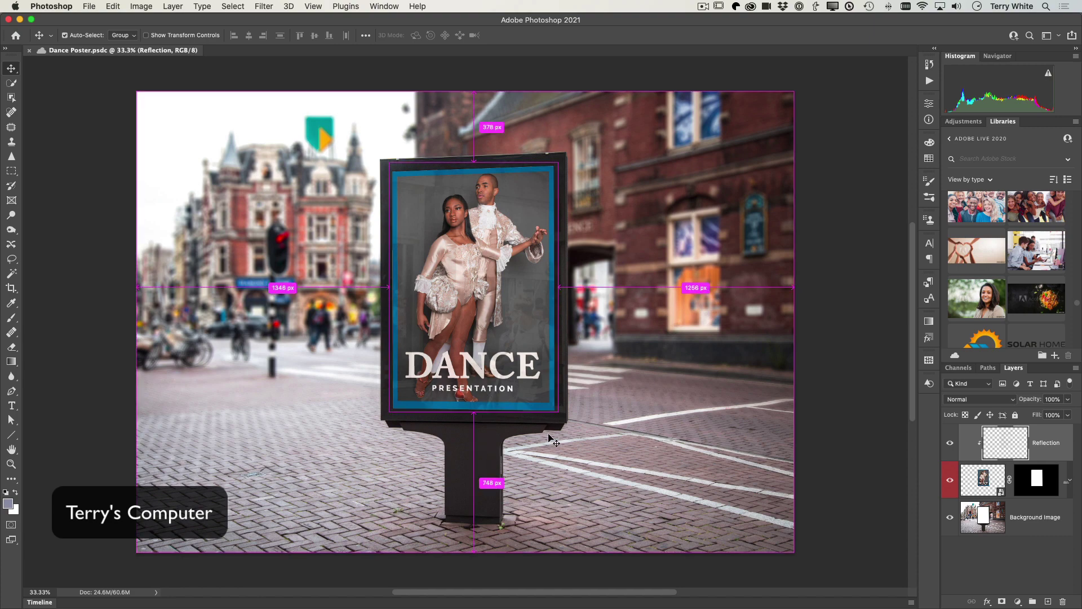
{"action": "scroll", "coordinate": [553, 439], "scroll_direction": "up", "scroll_amount": 2}
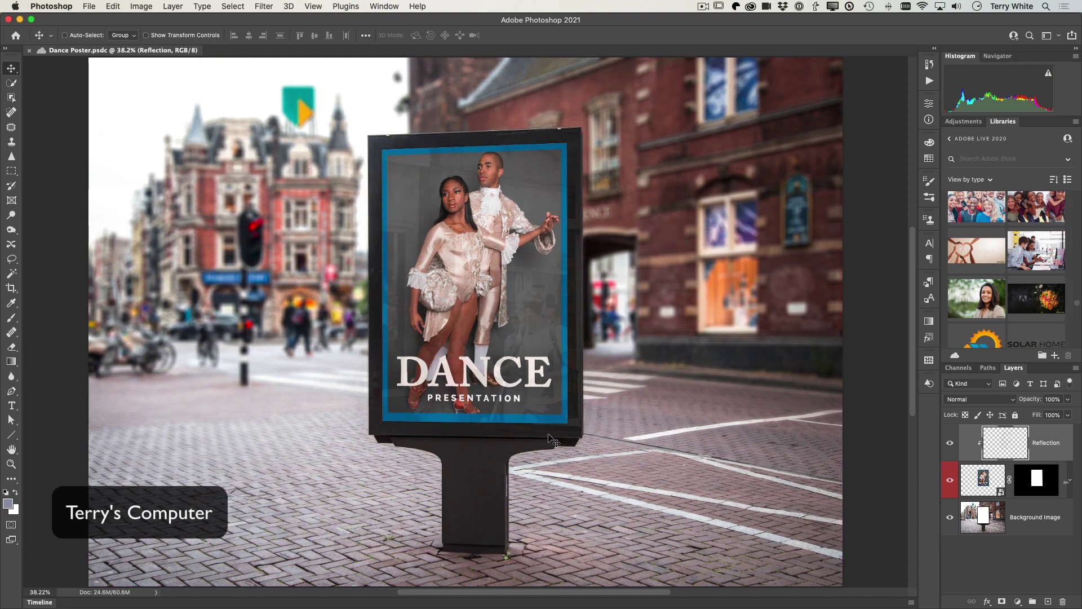